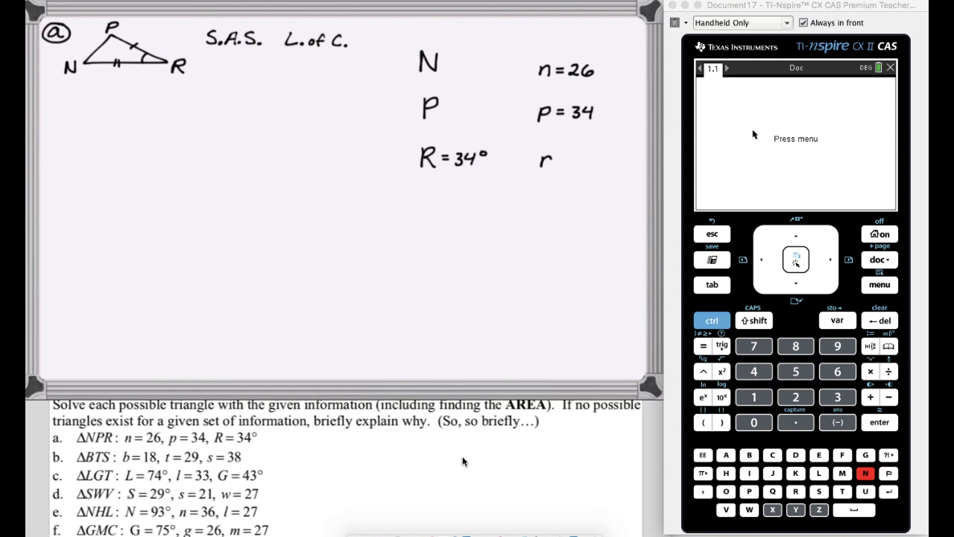
# Handwrite r = √(n²+p² below the triangle
pyautogui.moveTo(71, 114); pyautogui.dragTo(71, 127)
pyautogui.moveTo(72, 118); pyautogui.dragTo(83, 113)
pyautogui.moveTo(91, 117)
pyautogui.mouseDown()
pyautogui.moveTo(101, 122)
pyautogui.moveTo(110, 105)
pyautogui.mouseUp()
pyautogui.moveTo(117, 117)
pyautogui.mouseDown()
pyautogui.moveTo(126, 143)
pyautogui.moveTo(146, 120)
pyautogui.mouseUp()
pyautogui.moveTo(142, 116); pyautogui.dragTo(141, 124)
pyautogui.moveTo(150, 118)
pyautogui.mouseDown()
pyautogui.moveTo(151, 132)
pyautogui.moveTo(158, 124)
pyautogui.mouseUp()
pyautogui.moveTo(161, 111); pyautogui.dragTo(188, 123)
# Extend the radicand with −2np cos(R) and close the square root
pyautogui.moveTo(189, 118)
pyautogui.mouseDown()
pyautogui.moveTo(200, 131)
pyautogui.moveTo(210, 122)
pyautogui.mouseUp()
pyautogui.moveTo(220, 117); pyautogui.dragTo(246, 124)
pyautogui.moveTo(252, 110); pyautogui.dragTo(261, 120)
pyautogui.moveTo(263, 108); pyautogui.dragTo(266, 123)
pyautogui.moveTo(108, 105); pyautogui.dragTo(270, 103)
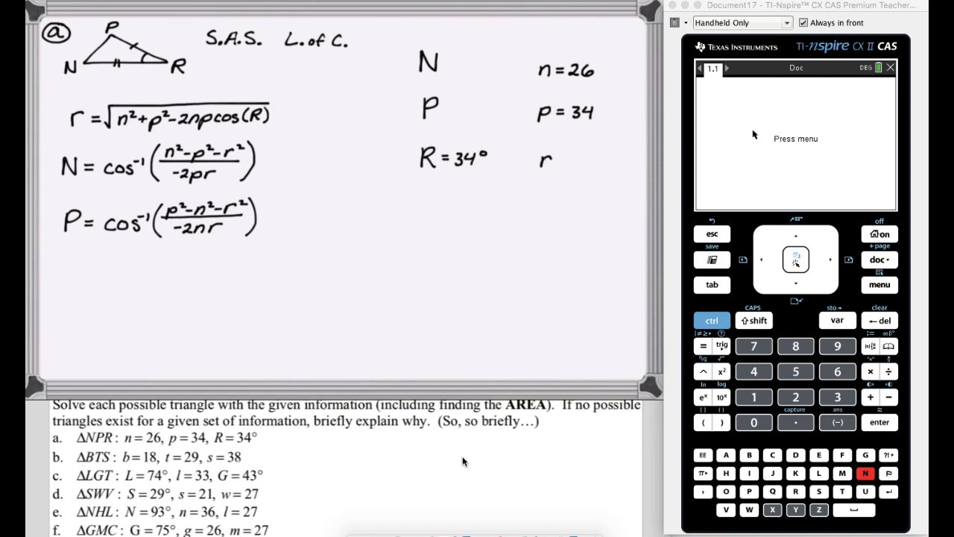
# Add a Calculator page and enter locs(a,b,c):= as the definition's start
pyautogui.click(804, 142)
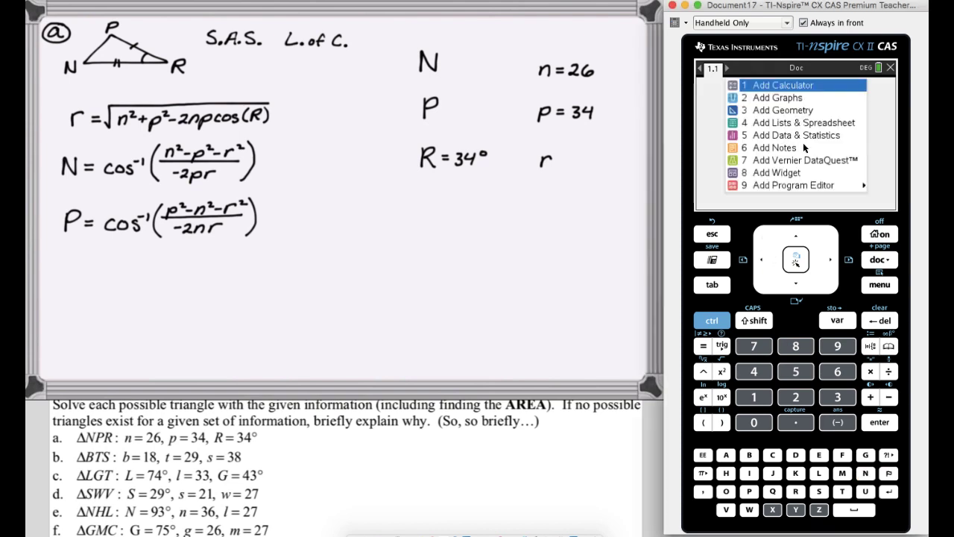
pyautogui.click(773, 87)
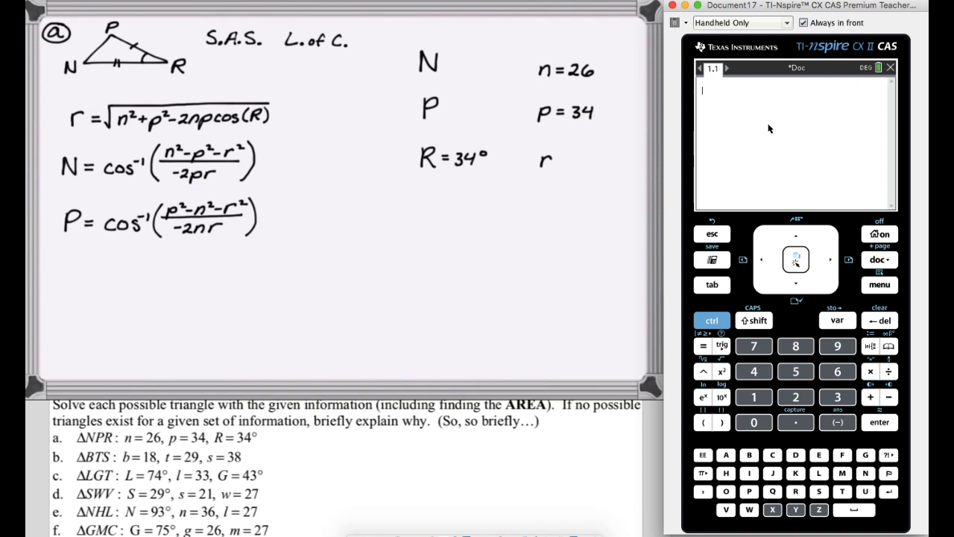
pyautogui.write('loc')
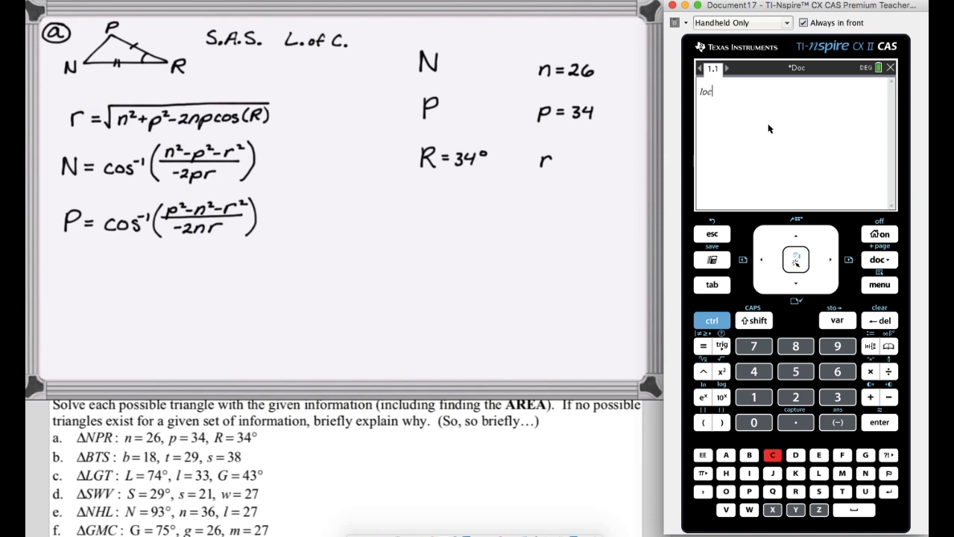
pyautogui.write('s(')
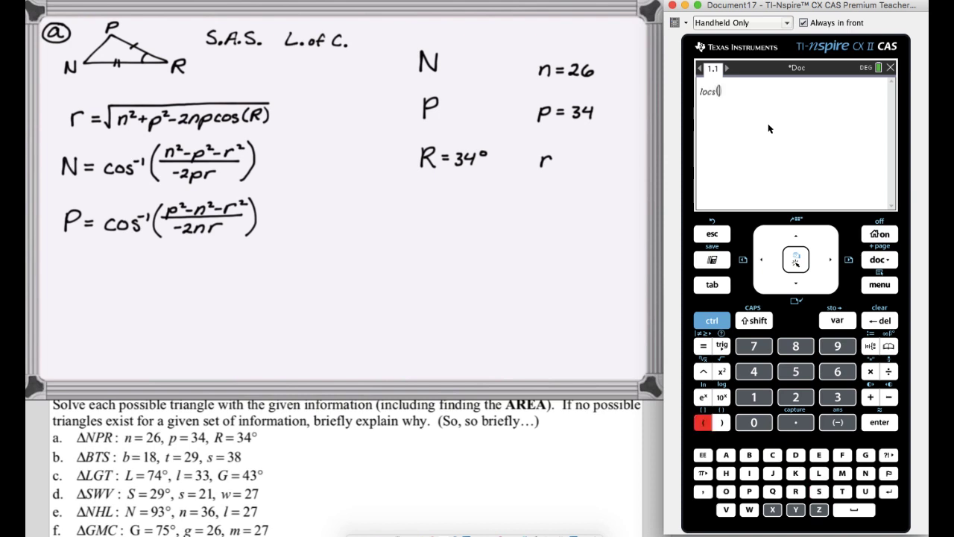
pyautogui.write('a,b,')
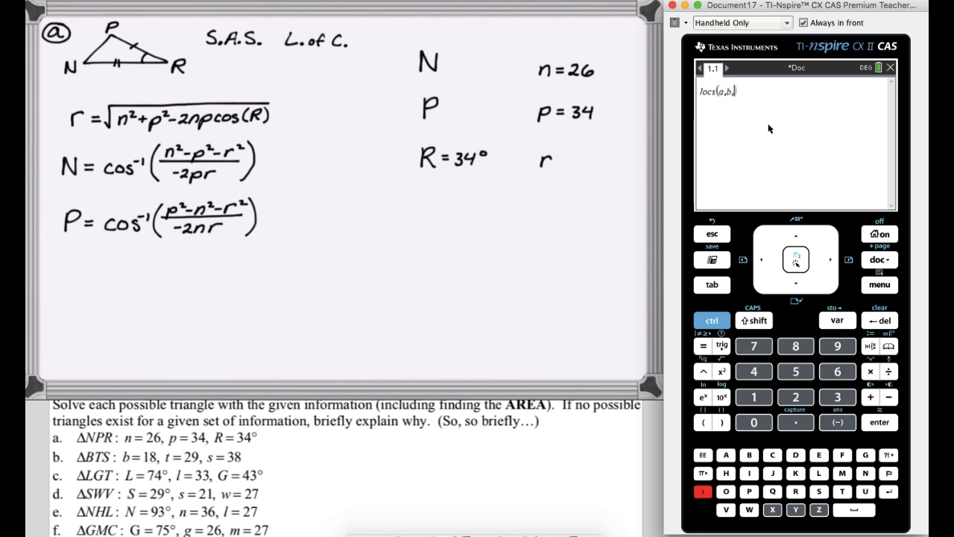
pyautogui.write('c')
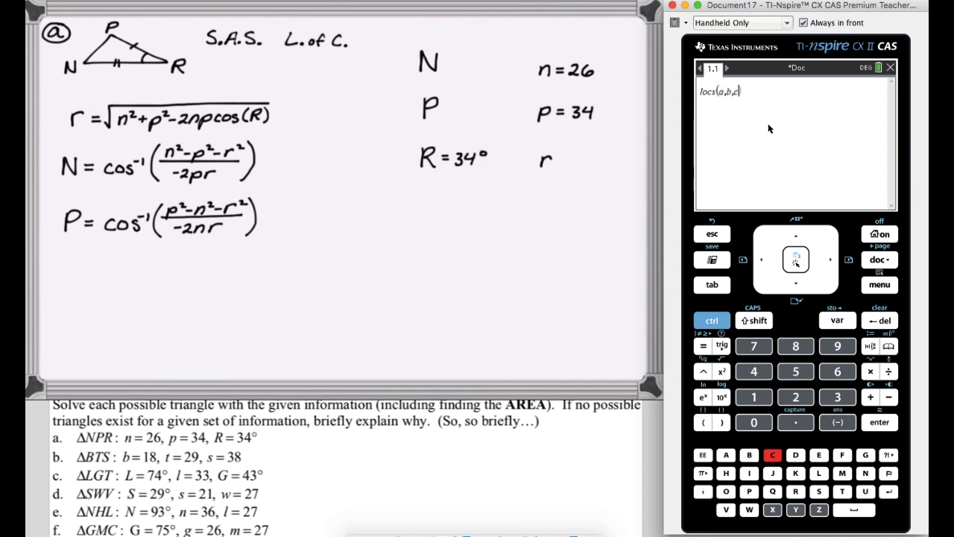
pyautogui.press('Right')
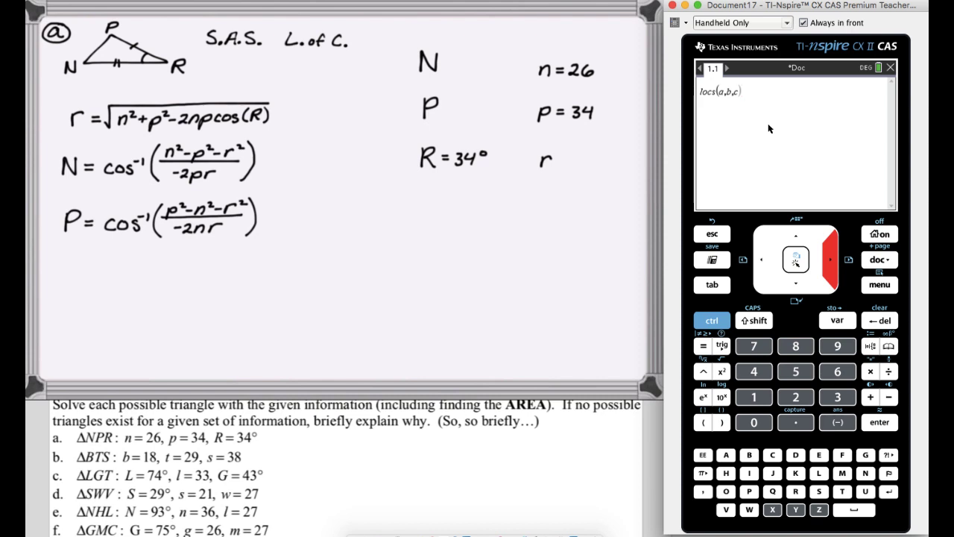
pyautogui.write(':=')
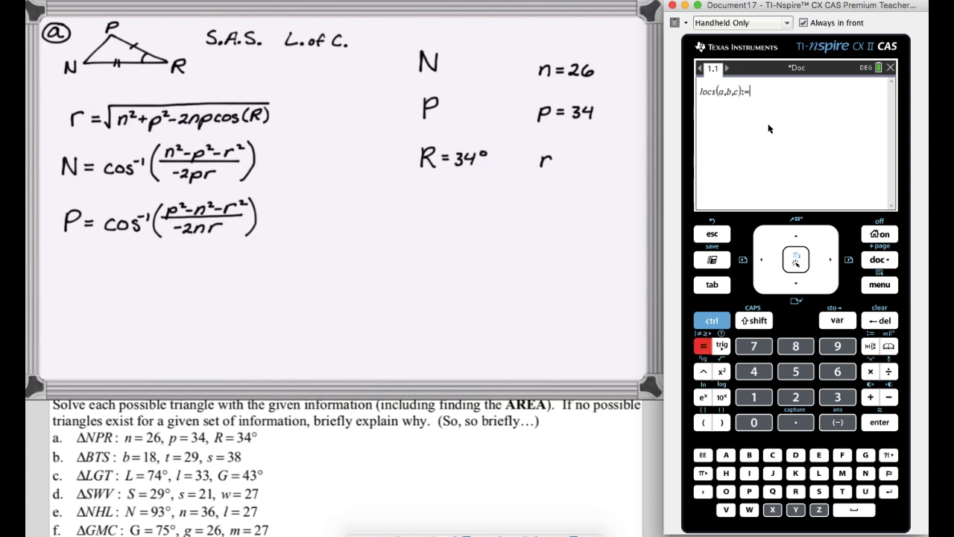
pyautogui.write('s')
pyautogui.press('BackSpace')
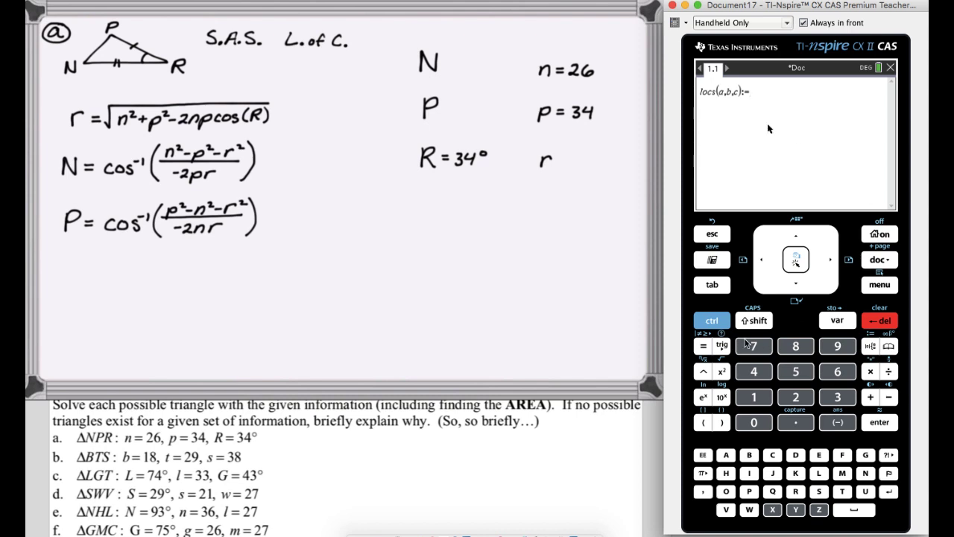
pyautogui.press('BackSpace')
pyautogui.press('BackSpace')
pyautogui.click(713, 321)
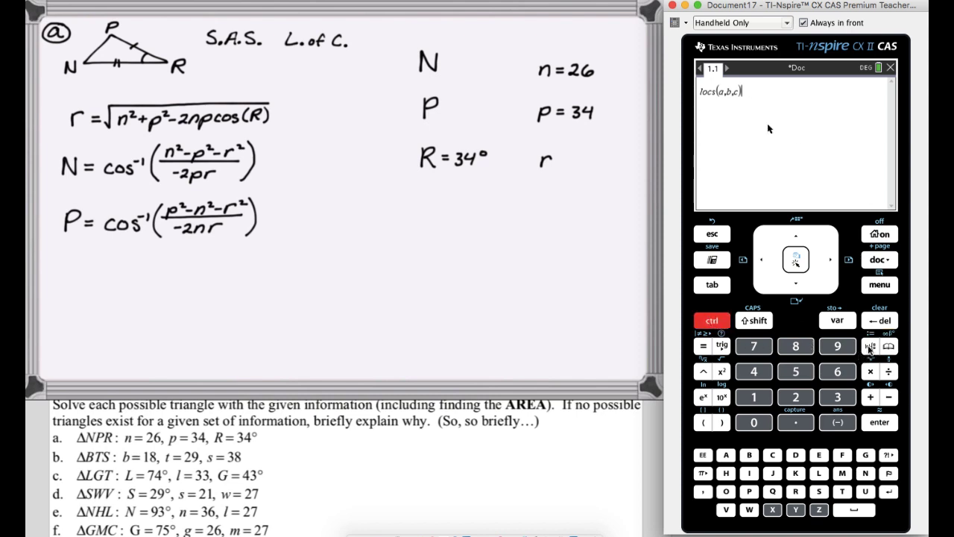
pyautogui.write(':=')
# Complete locs as √(a²+b²−2·a·b·cos(c)) and store the definition
pyautogui.click(722, 372)
pyautogui.write('a^2+b')
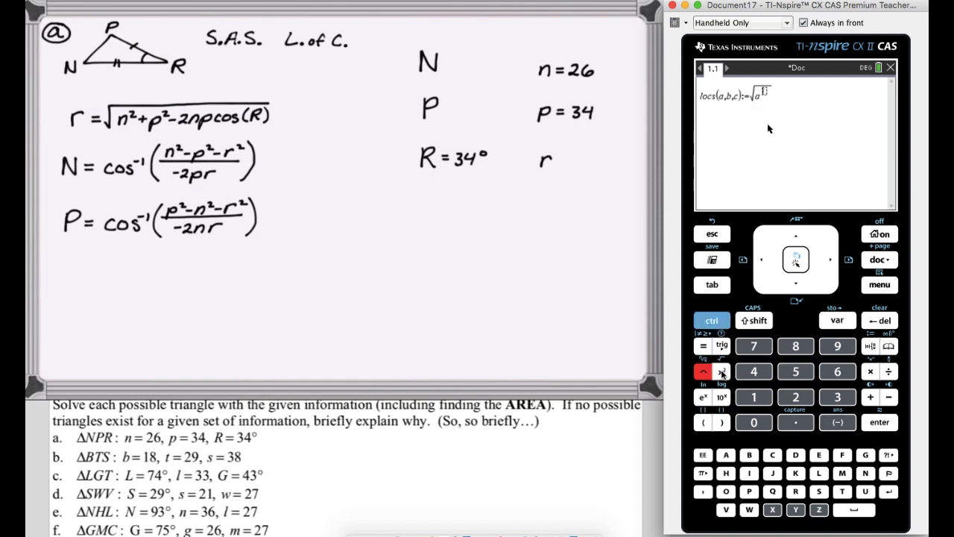
pyautogui.write('^2-')
pyautogui.write('2a*b')
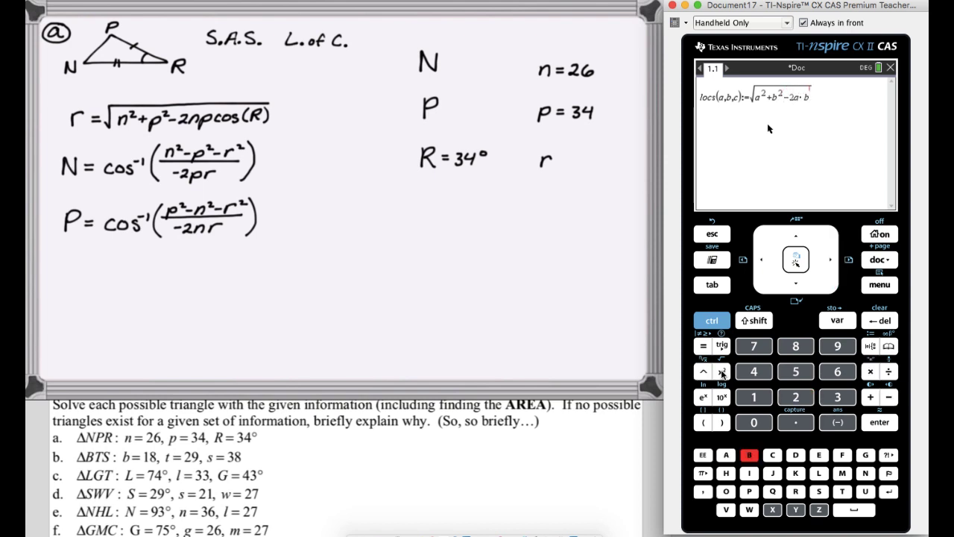
pyautogui.write('*')
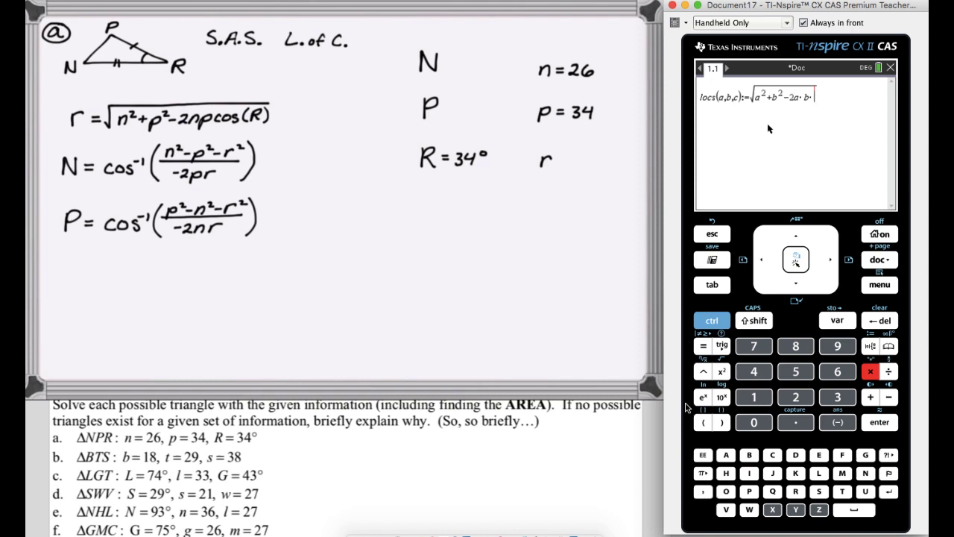
pyautogui.click(723, 348)
pyautogui.press('Right')
pyautogui.press('Return')
pyautogui.write('c')
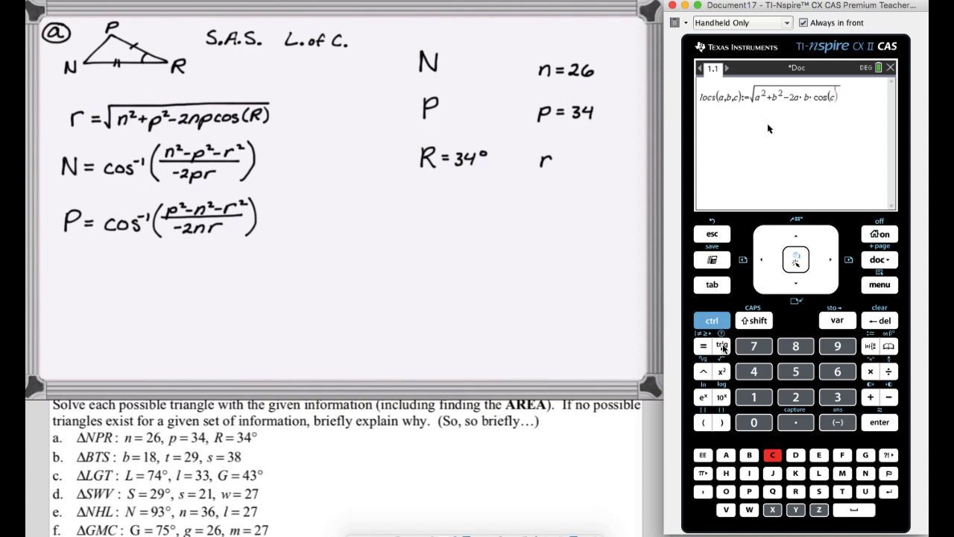
pyautogui.press('Return')
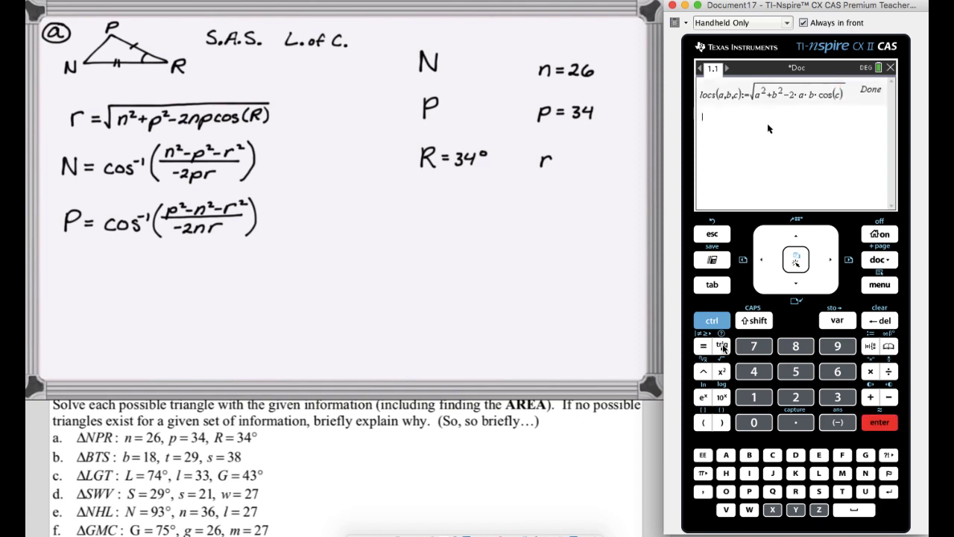
# Enter loca(a,b,c):= followed by an inverse cosine cos⁻¹()
pyautogui.write('loca')
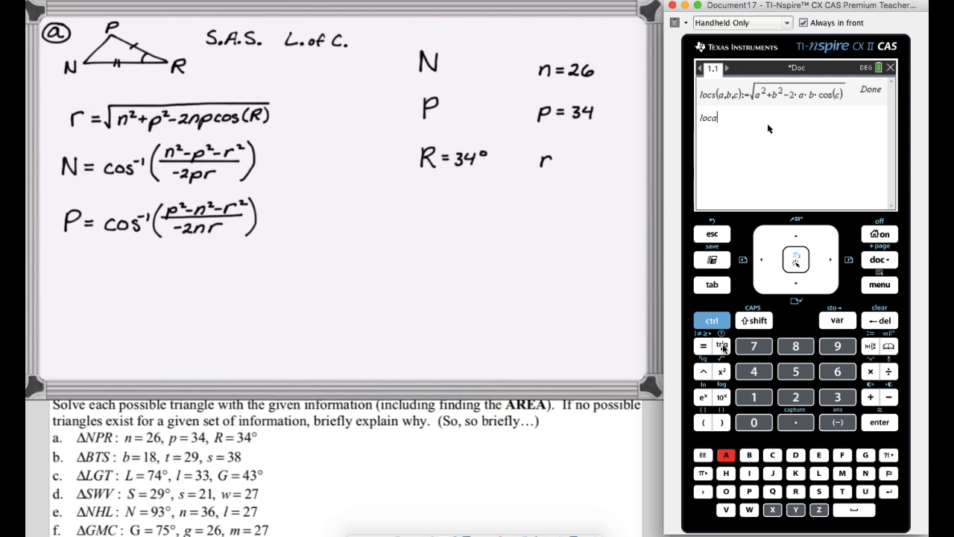
pyautogui.write('(a,b,c):=')
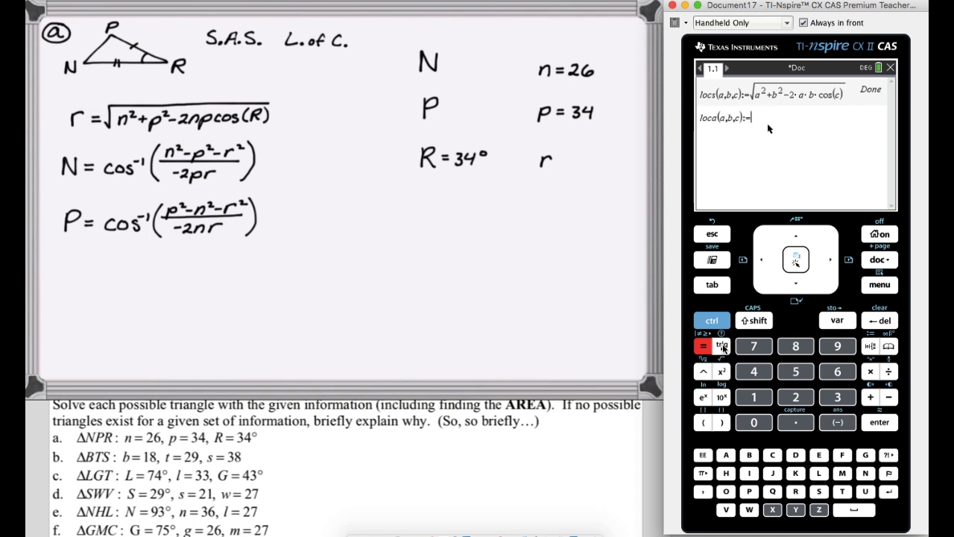
pyautogui.click(722, 349)
pyautogui.press('Right')
pyautogui.press('Down')
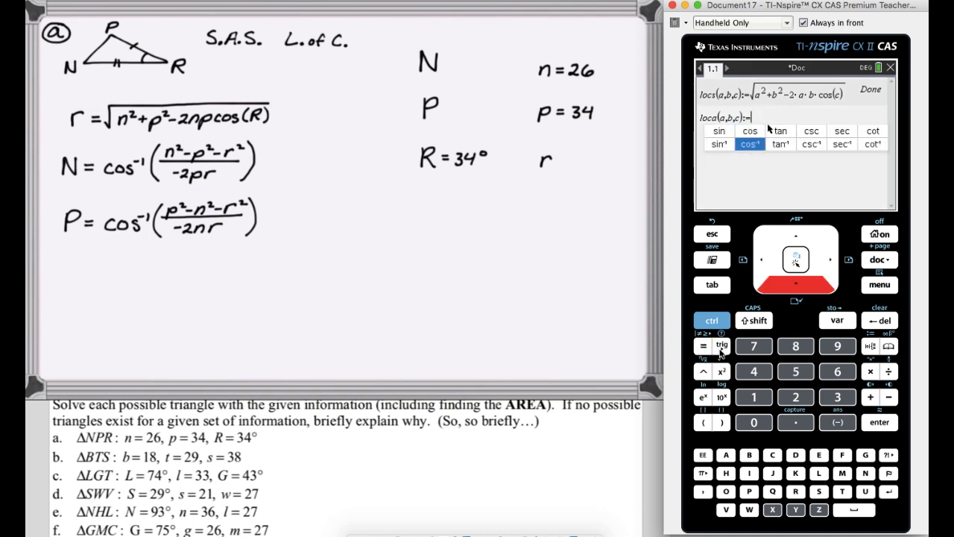
pyautogui.press('Return')
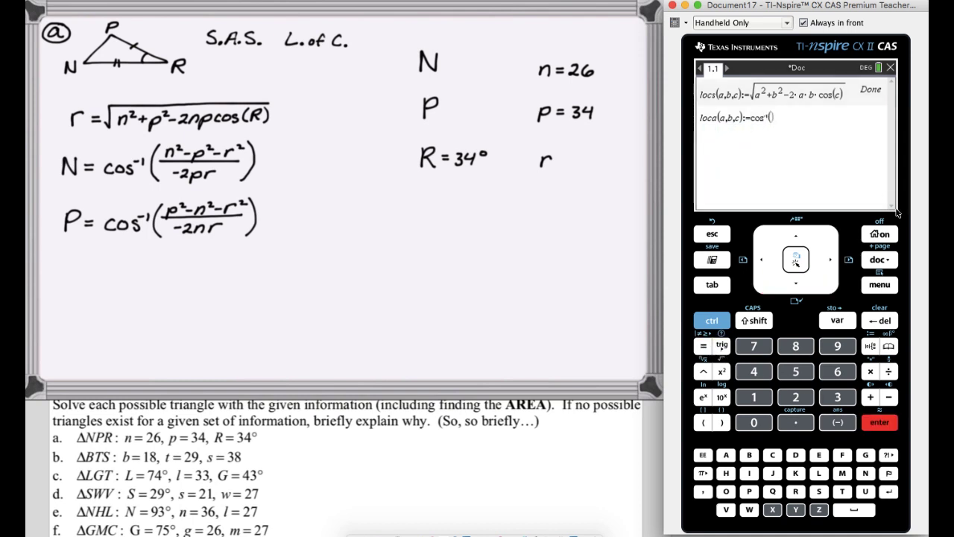
# Fill cos⁻¹ with the fraction (a²−b²−c²)/(−2b·c)
pyautogui.hotkey('ctrl', '/')
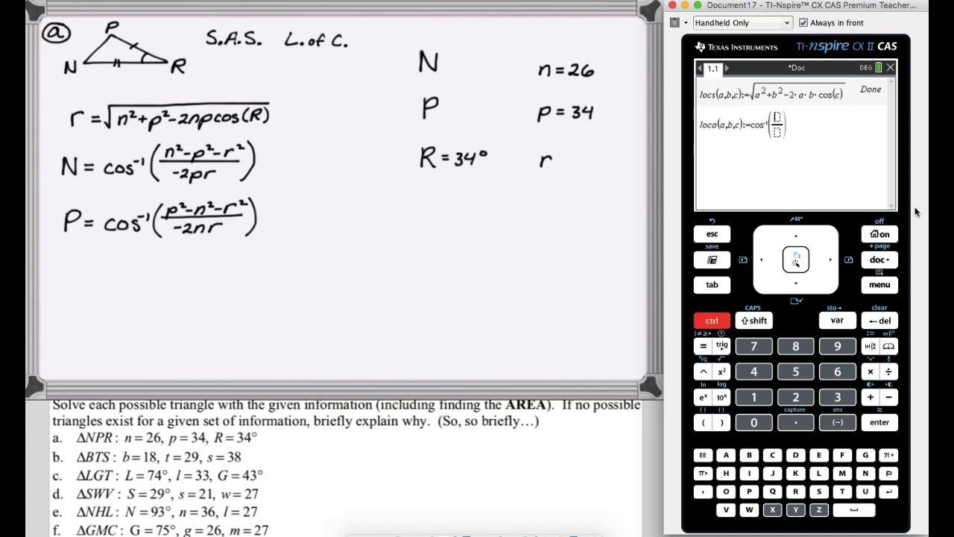
pyautogui.write('a^')
pyautogui.write('2')
pyautogui.press('Right')
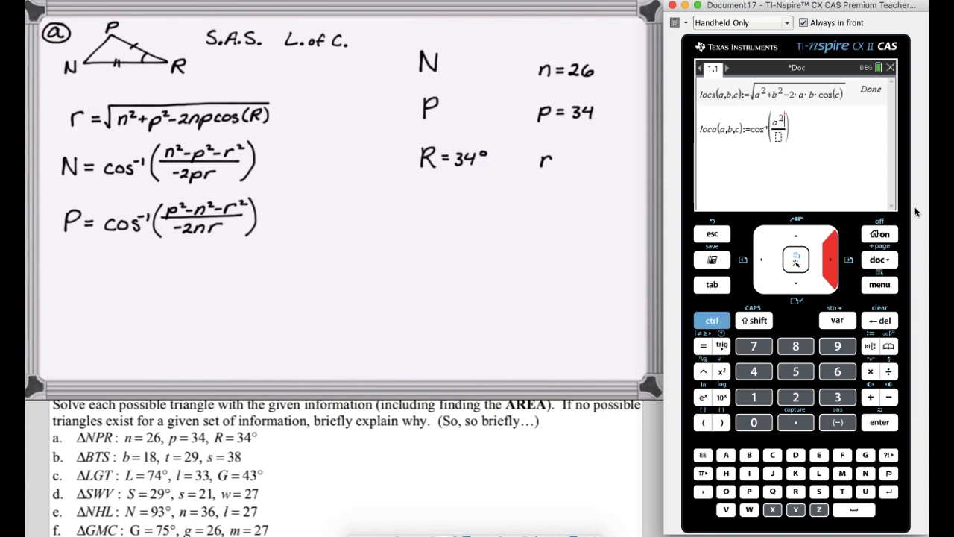
pyautogui.write('-')
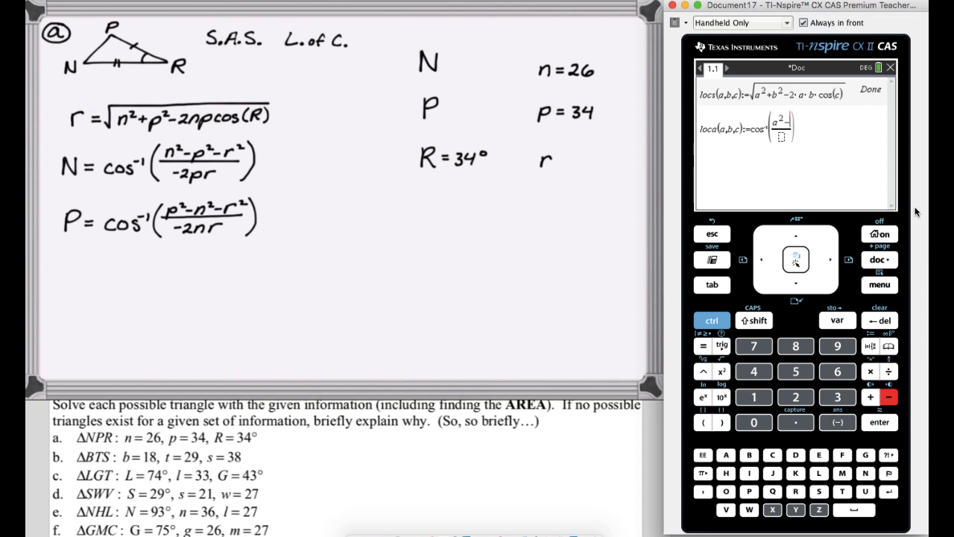
pyautogui.write('b²')
pyautogui.press('Right')
pyautogui.write('-c^2')
pyautogui.press('Down')
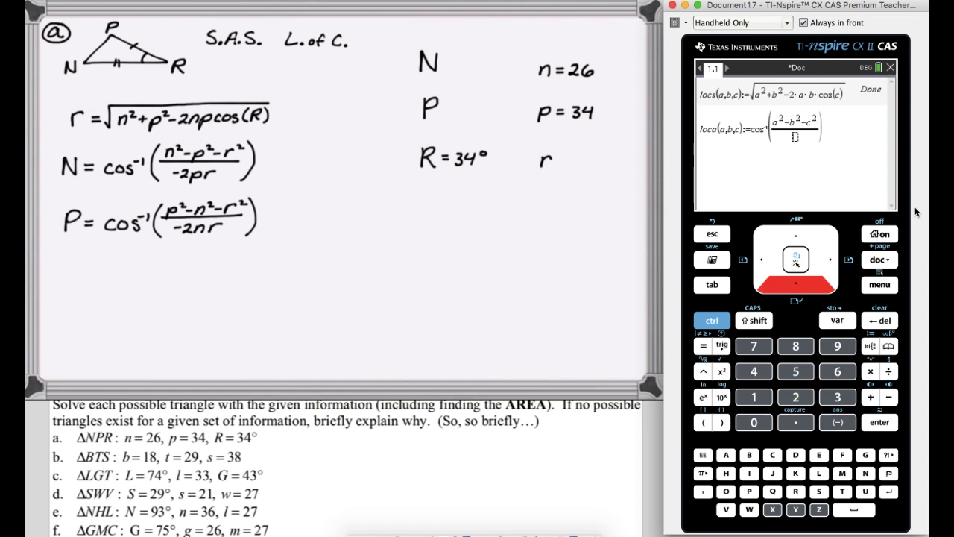
pyautogui.write('-2b*')
pyautogui.write('c')
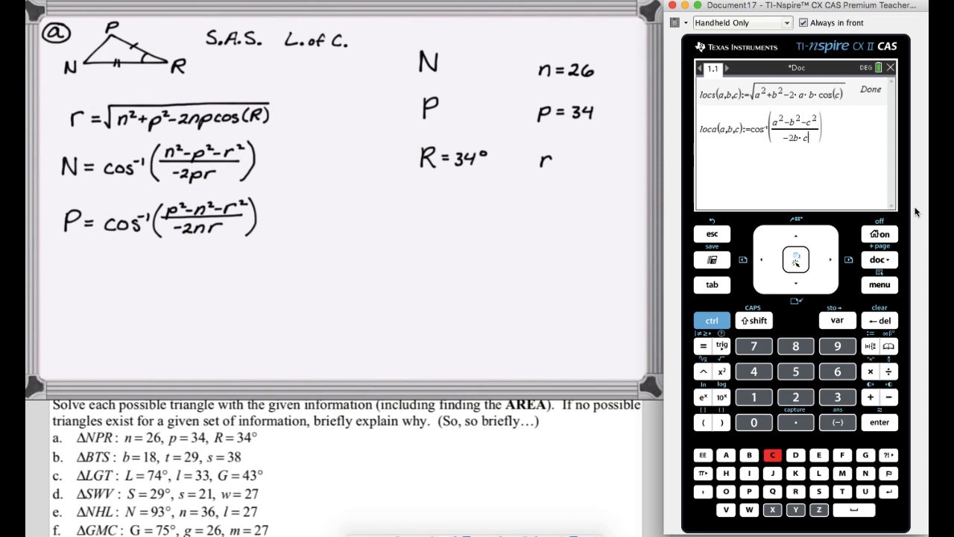